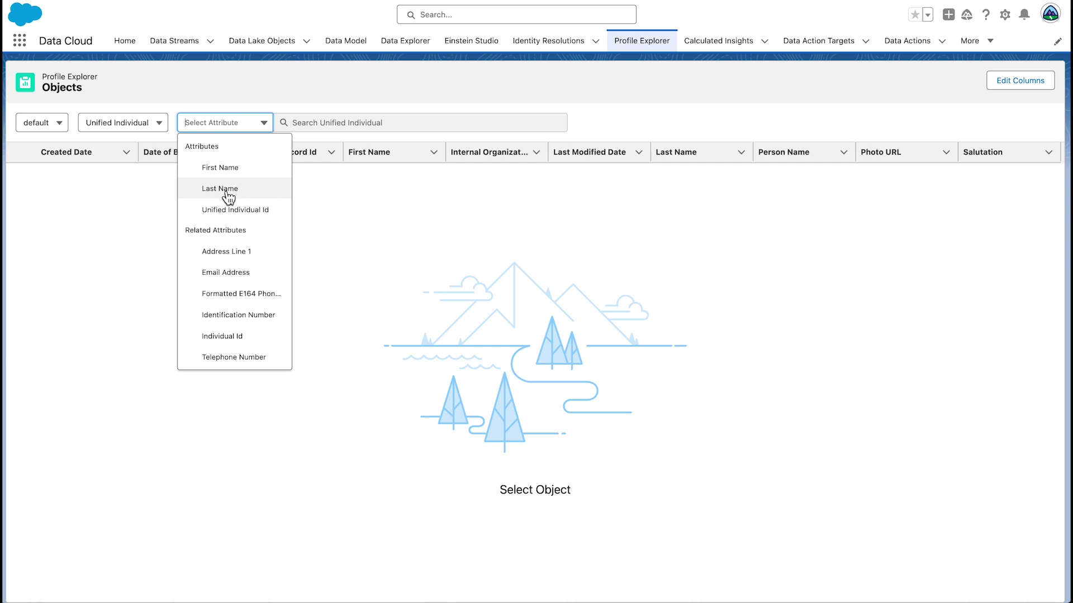
# - Search Unified Individuals by Last Name for the profile's surname and open the matching record
pyautogui.click(226, 190)
pyautogui.click(319, 123)
pyautogui.write('Fries')
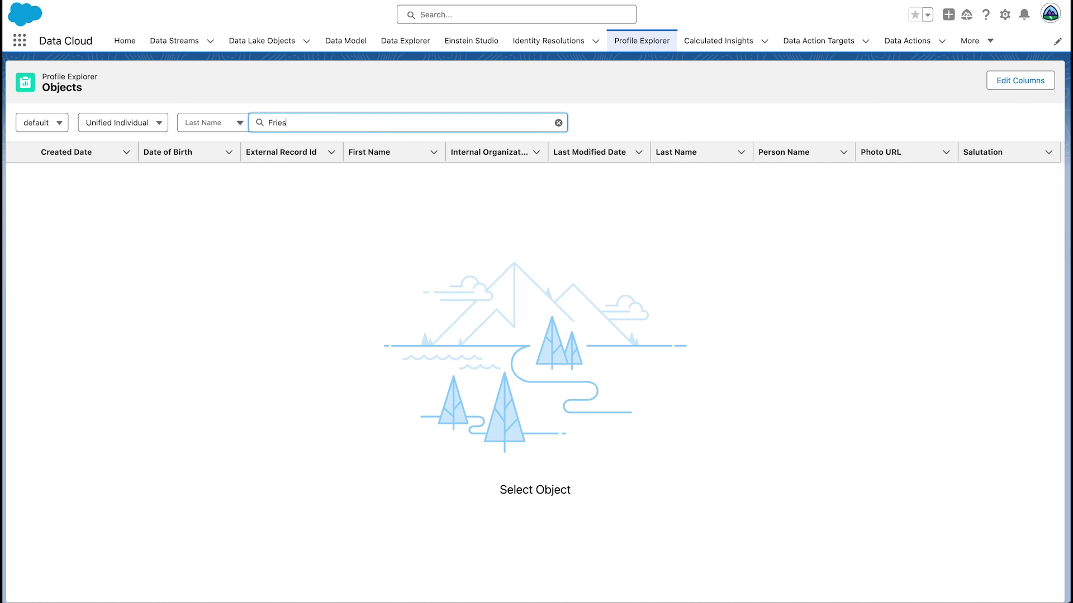
pyautogui.press('Return')
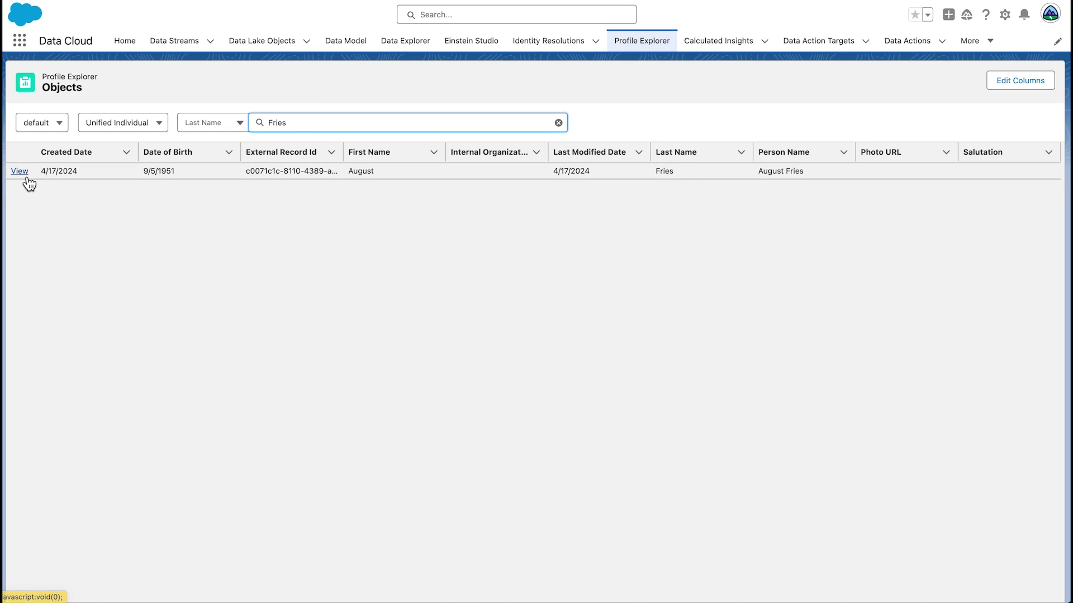
pyautogui.click(20, 171)
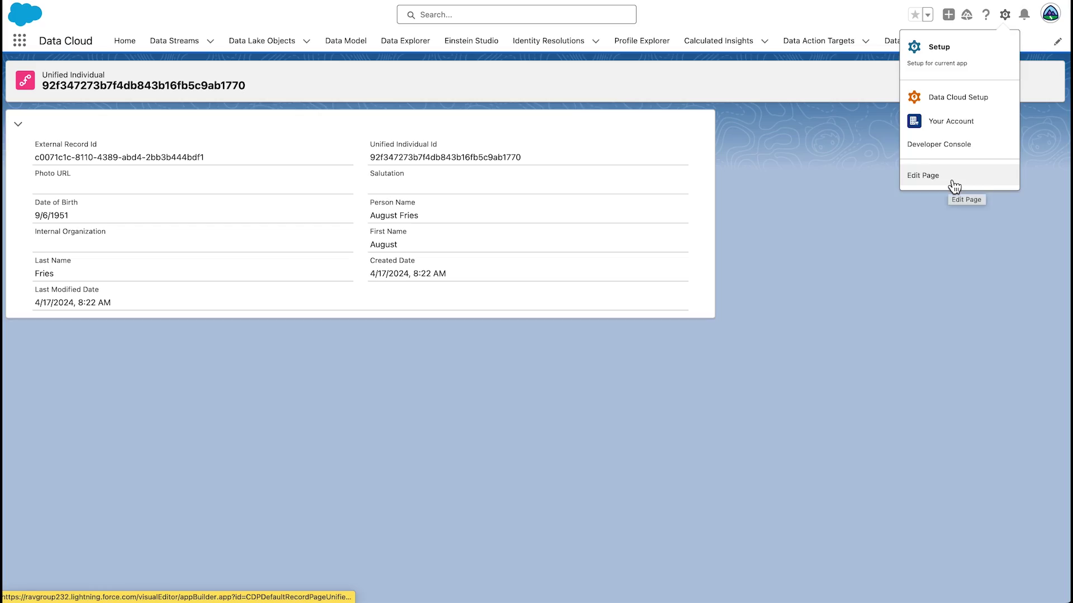
# - Choose Edit Page from the Setup gear menu to edit CDPDefaultRecordPage in Lightning App Builder
pyautogui.click(952, 185)
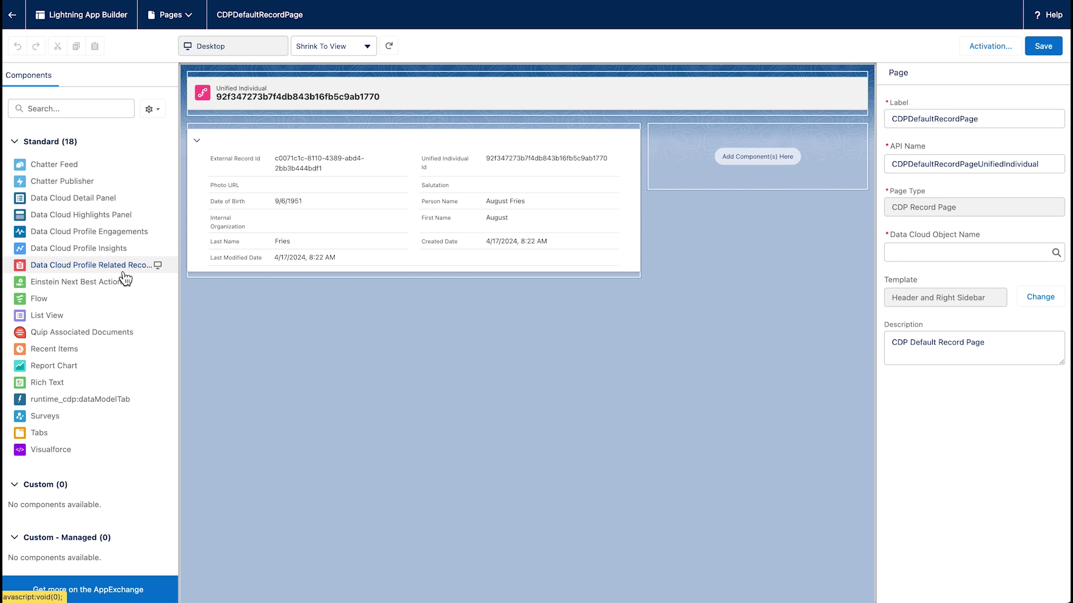
# - Place a Profile Related Records component: default data space, Unified Individual DMO, Unified Link Individual, related Individual
pyautogui.moveTo(125, 278); pyautogui.dragTo(302, 253)
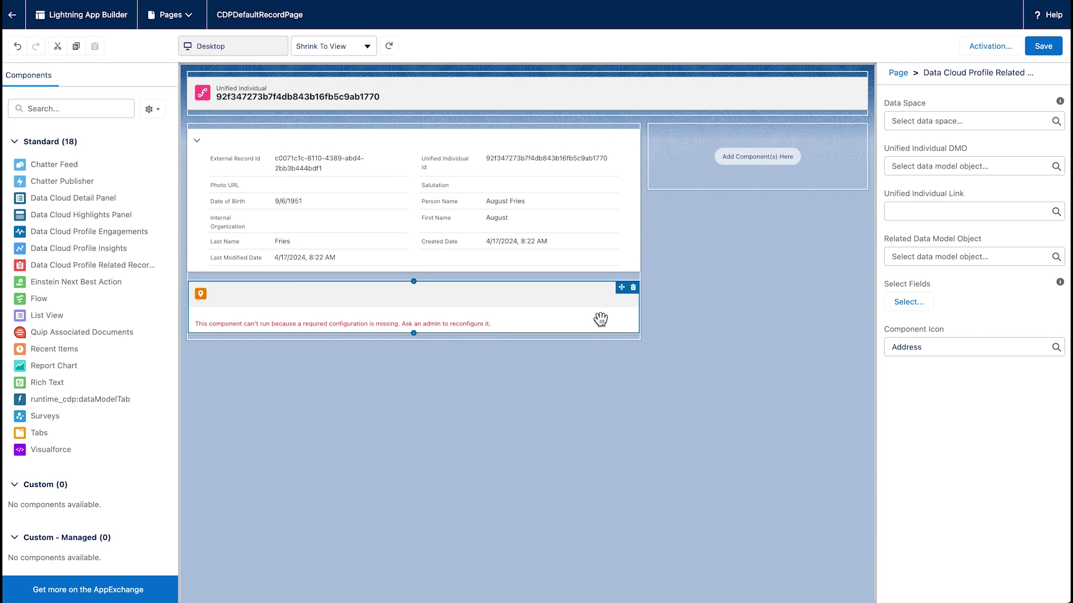
pyautogui.click(1026, 123)
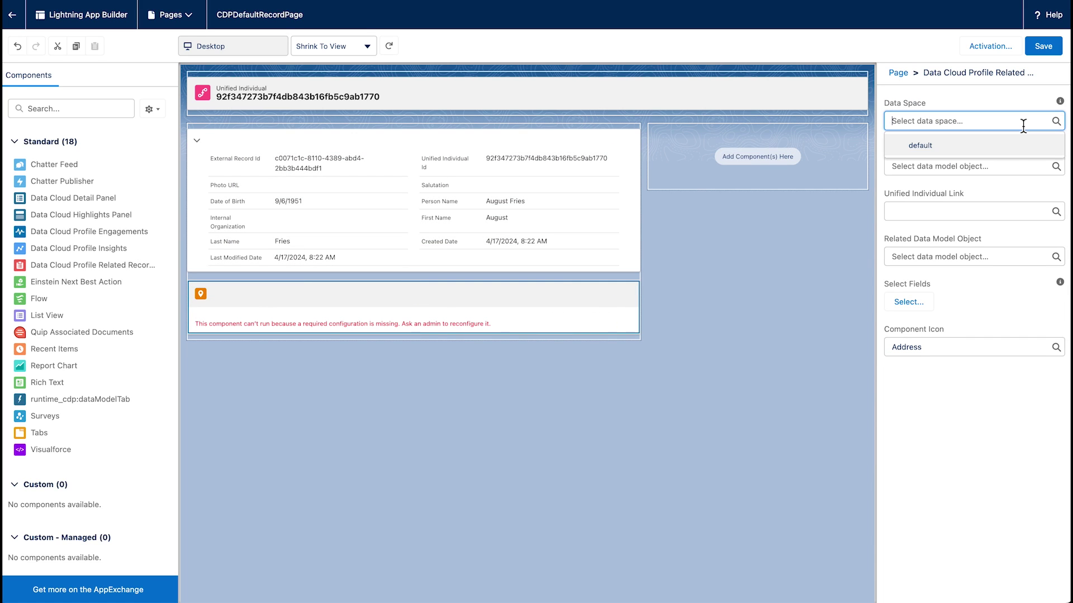
pyautogui.click(1009, 148)
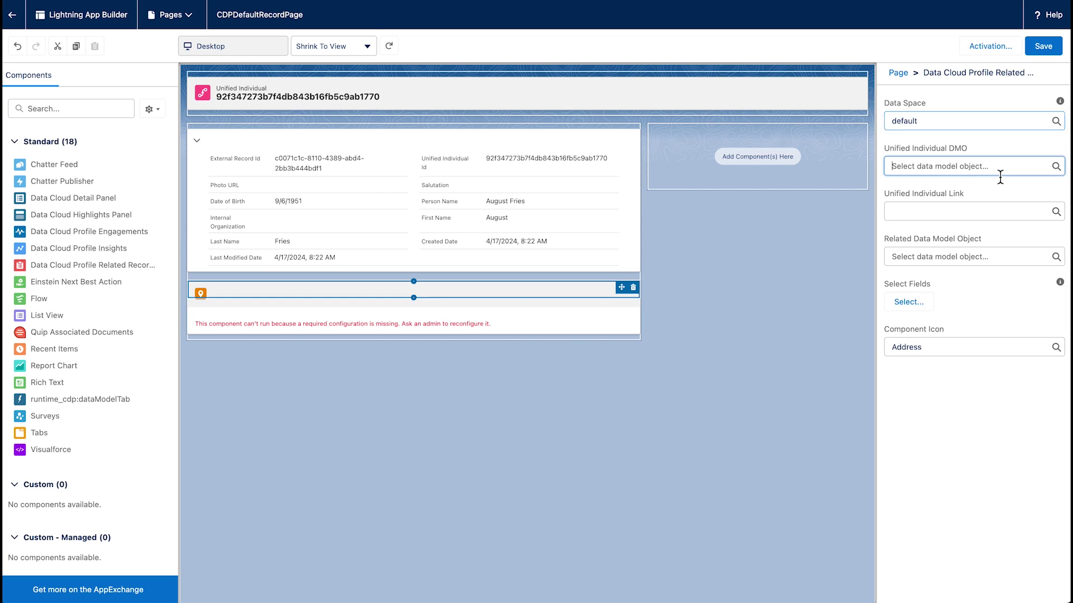
pyautogui.click(1000, 166)
pyautogui.click(988, 196)
pyautogui.click(968, 211)
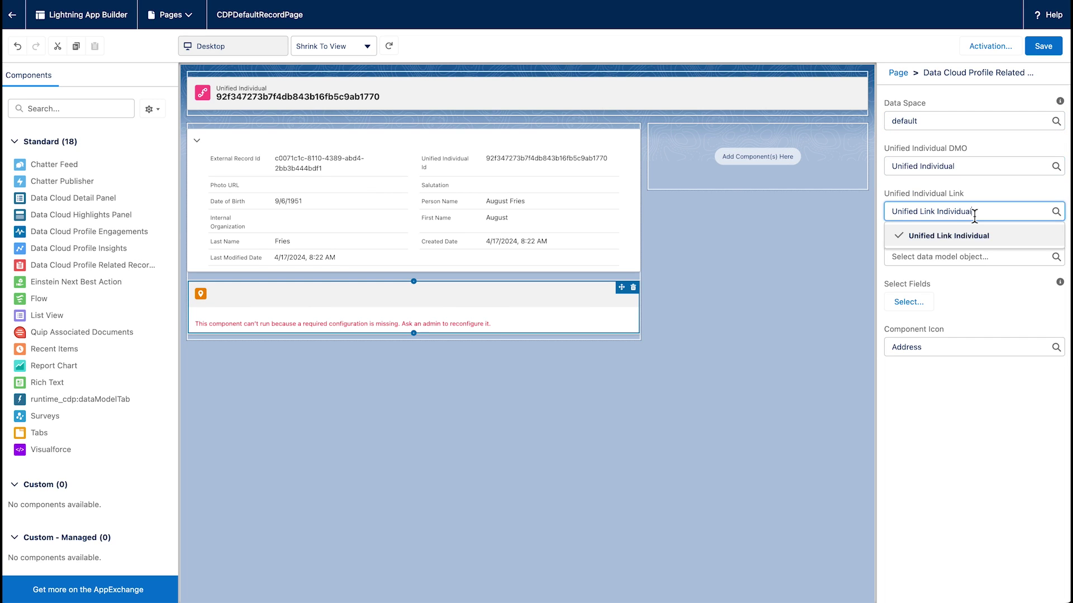
pyautogui.click(977, 240)
pyautogui.click(965, 256)
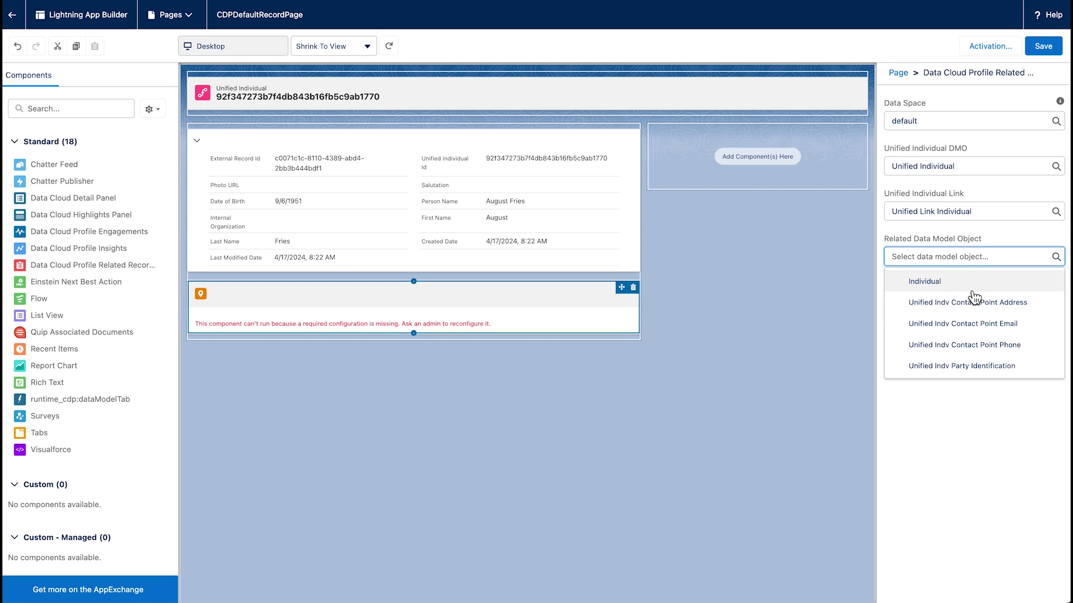
pyautogui.click(972, 286)
# - Show Data Source Object, External Record Id, First Name, Last Name and Date of Birth fields
pyautogui.click(910, 302)
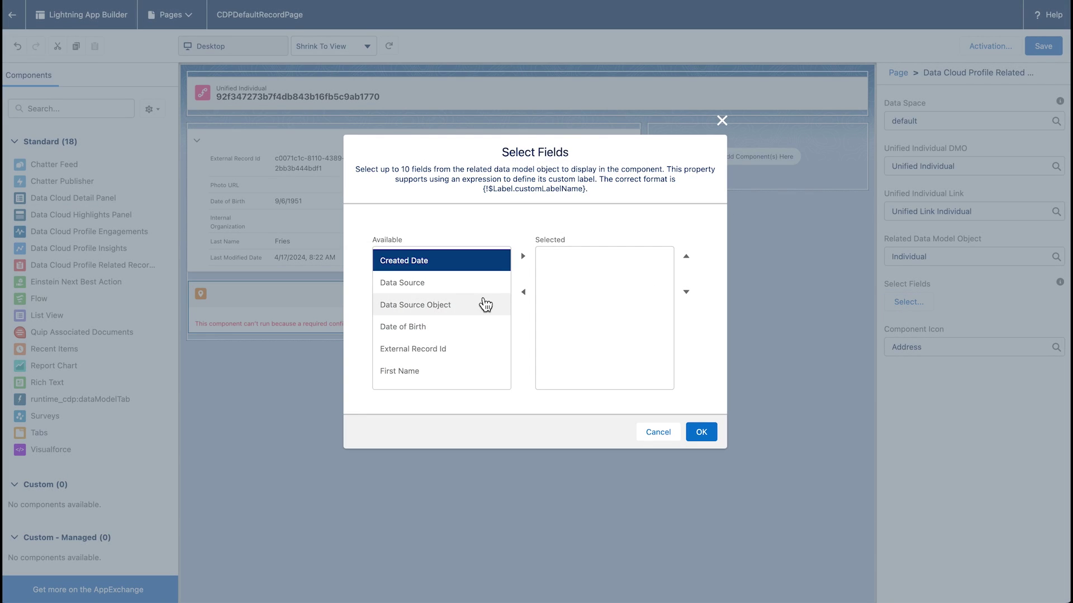
pyautogui.click(487, 302)
pyautogui.click(524, 258)
pyautogui.click(483, 328)
pyautogui.click(524, 259)
pyautogui.click(481, 327)
pyautogui.click(524, 258)
pyautogui.scroll(-3, 506, 313)
pyautogui.click(502, 339)
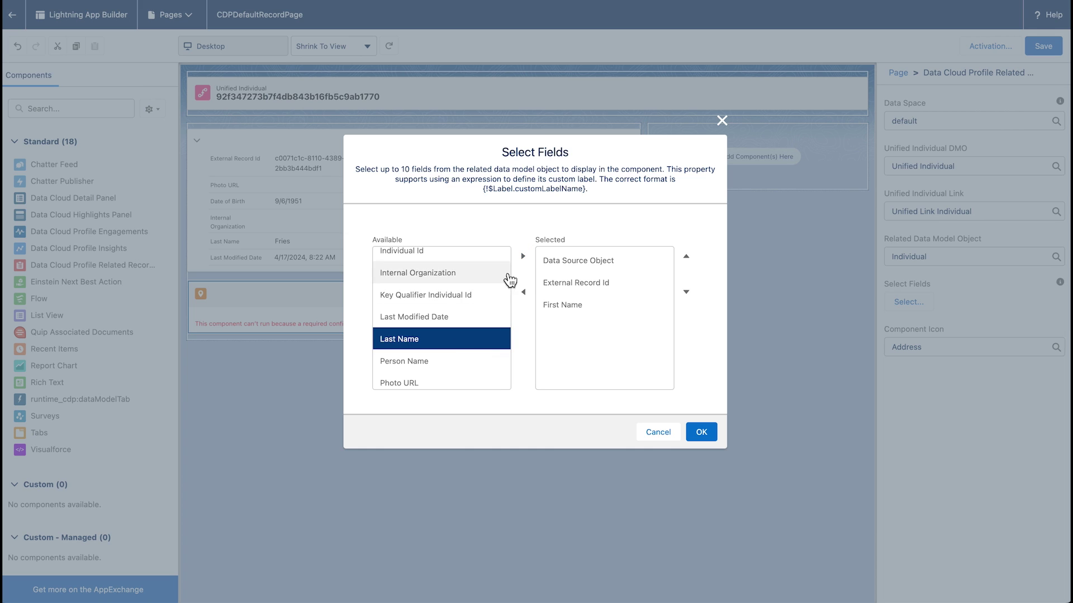
pyautogui.click(523, 258)
pyautogui.scroll(3, 441, 312)
pyautogui.click(419, 304)
pyautogui.click(524, 257)
pyautogui.click(693, 433)
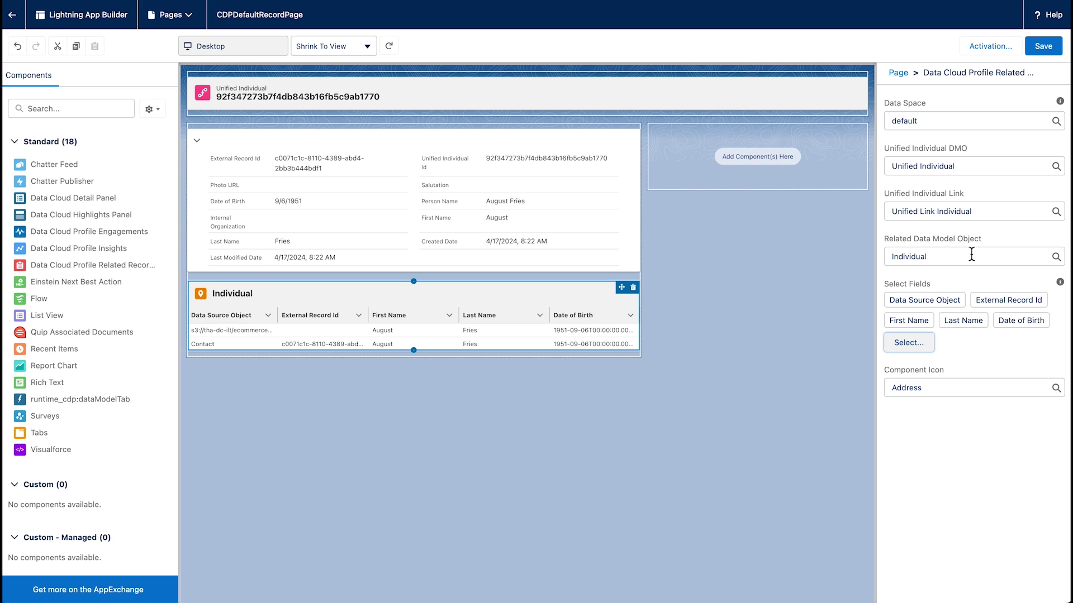
# - Add another related-records list: default data space, Unified Individual, Unified Link Individual, Unified Indv Contact Point Email
pyautogui.moveTo(90, 264); pyautogui.dragTo(250, 352)
pyautogui.click(966, 121)
pyautogui.click(919, 144)
pyautogui.click(967, 166)
pyautogui.click(933, 187)
pyautogui.click(967, 211)
pyautogui.click(939, 231)
pyautogui.click(966, 257)
pyautogui.click(950, 321)
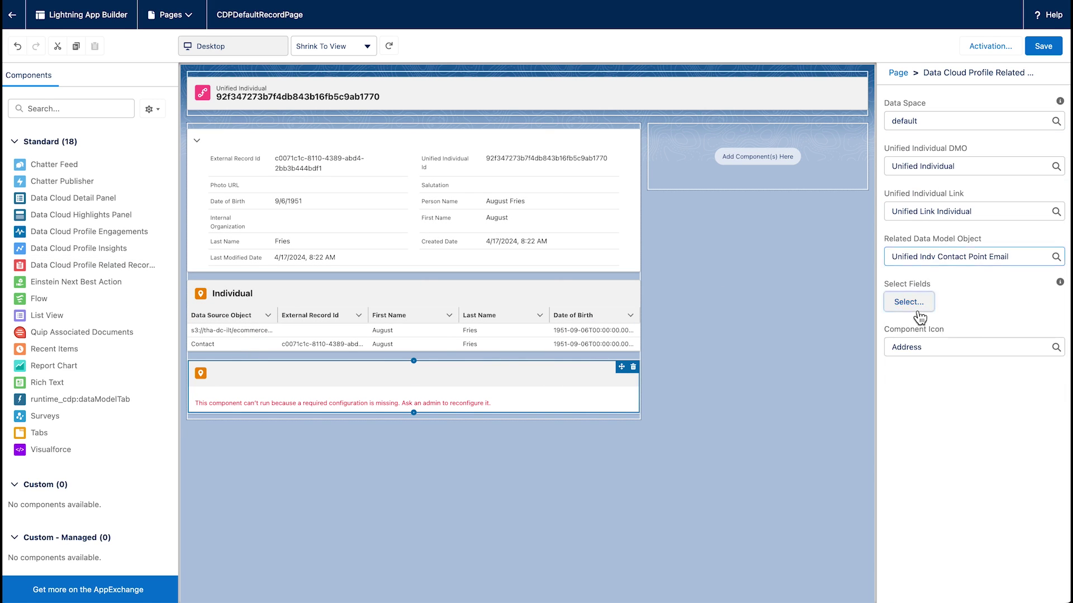
# - Show Party and Email Address columns on the email list, save the page, and bring up Activation
pyautogui.click(909, 302)
pyautogui.click(479, 345)
pyautogui.click(520, 253)
pyautogui.click(519, 253)
pyautogui.click(702, 432)
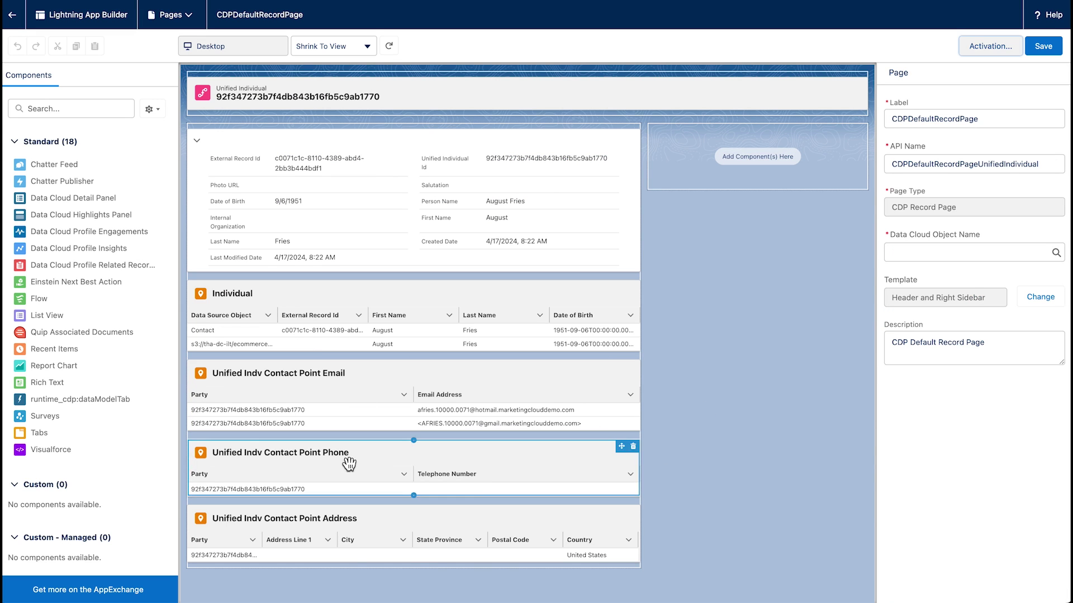
pyautogui.click(1043, 45)
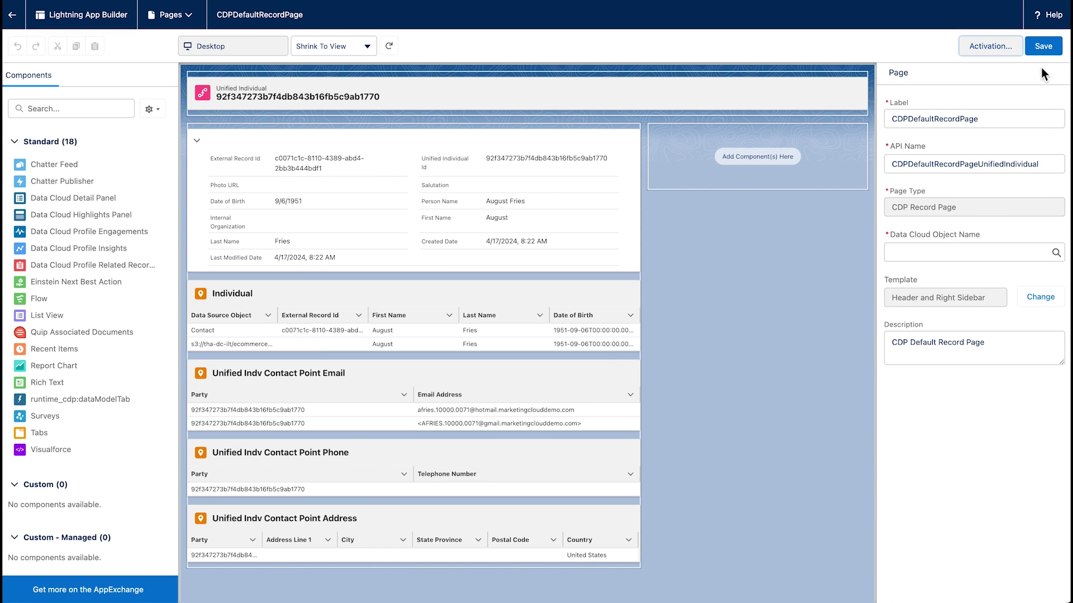
pyautogui.click(991, 49)
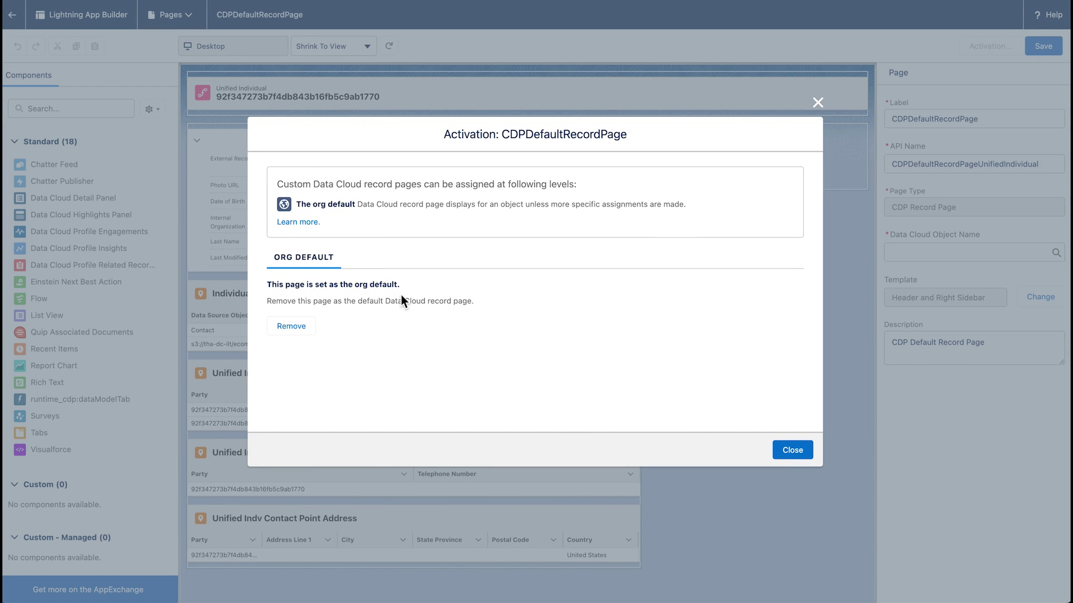
# - Close the Activation settings dialog
pyautogui.click(793, 457)
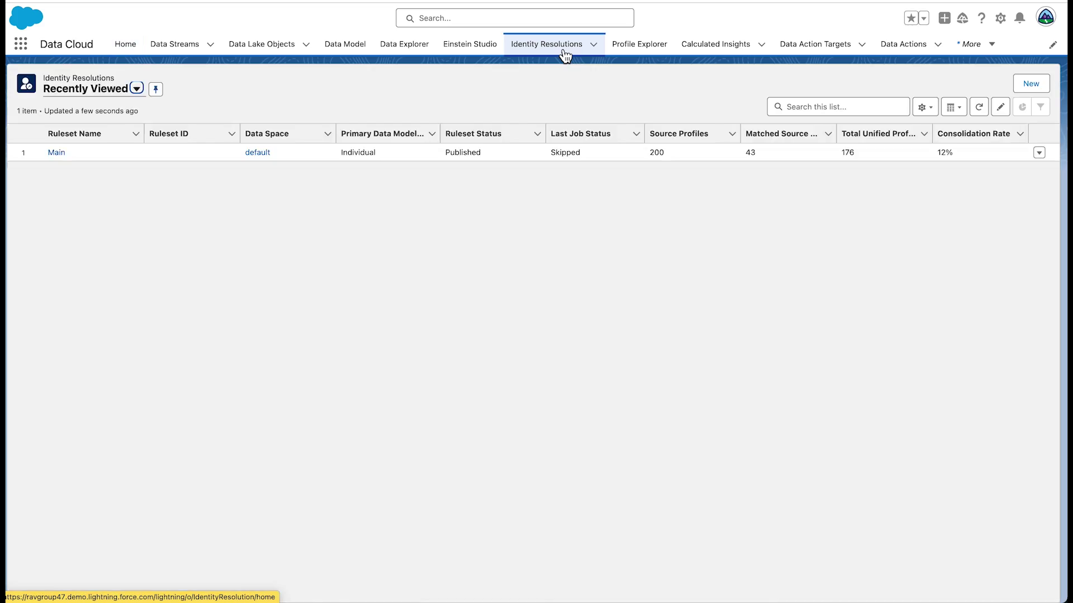
# - Open the Main identity ruleset, then Profile Explorer with the default data space
pyautogui.click(58, 153)
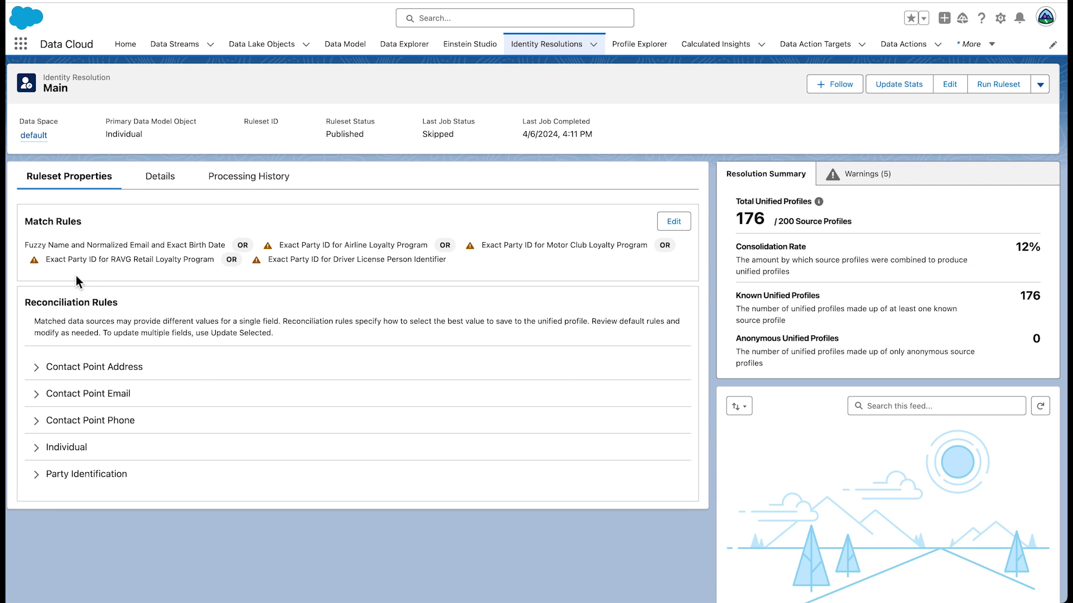
pyautogui.click(666, 52)
pyautogui.click(89, 129)
pyautogui.click(78, 157)
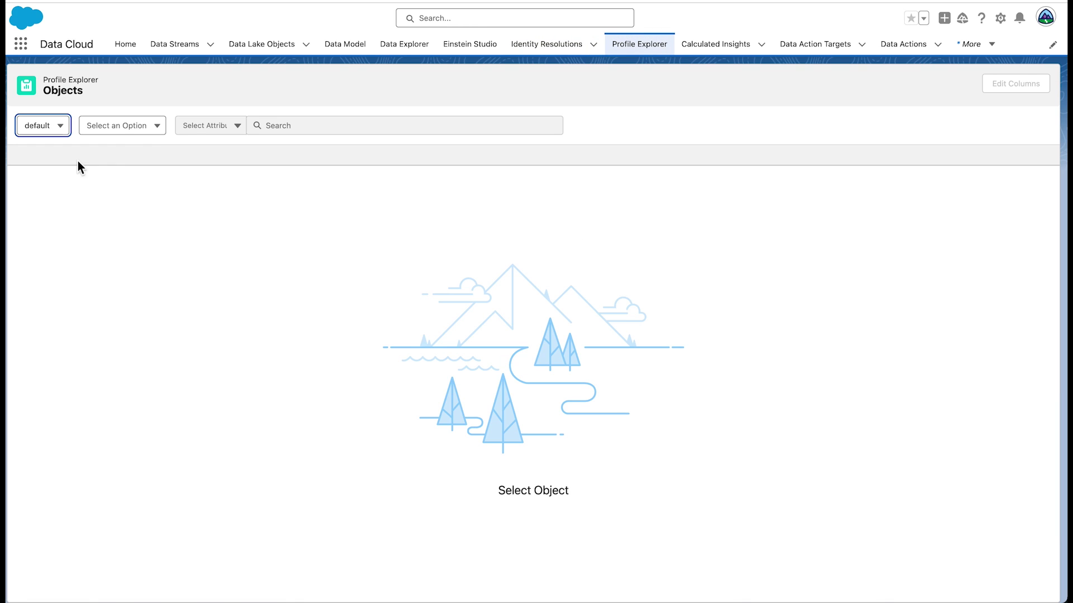
# - Search Unified Individual by Last Name with the pasted surname and open the first of three results
pyautogui.click(161, 132)
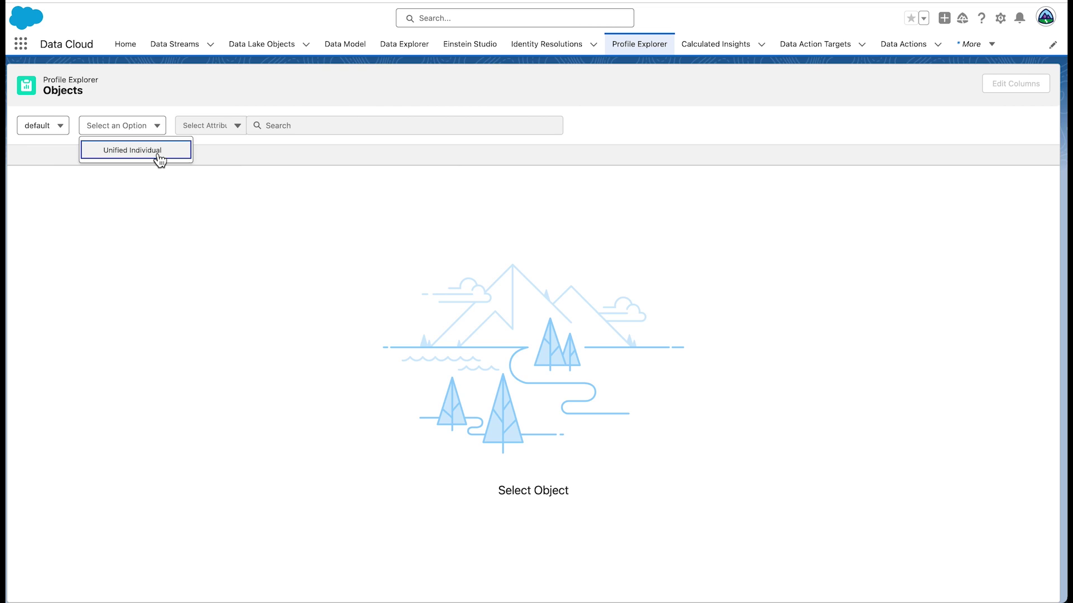
pyautogui.click(160, 160)
pyautogui.click(237, 126)
pyautogui.click(225, 191)
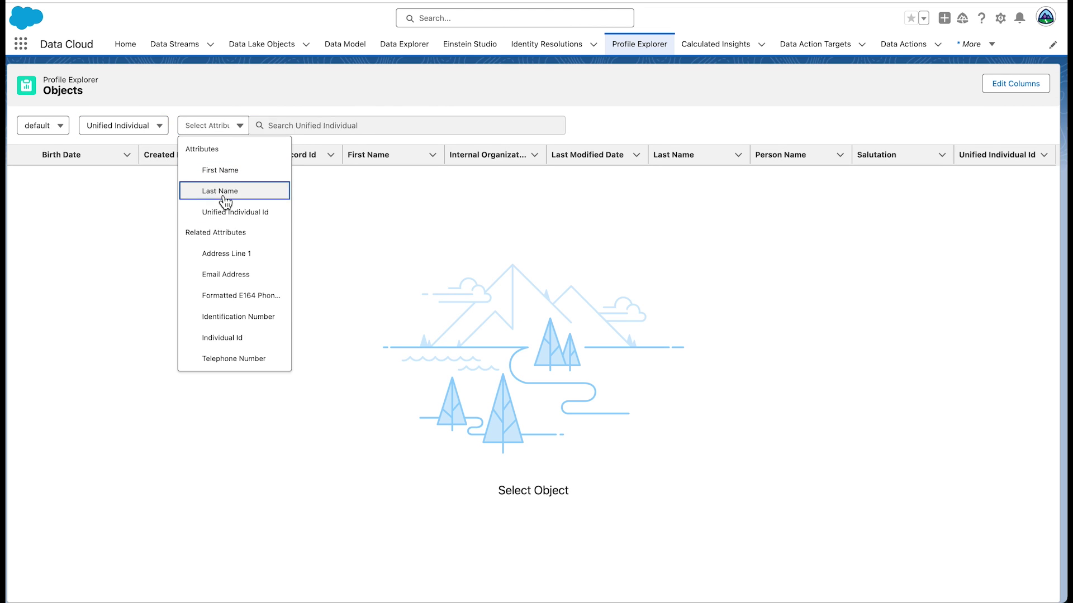
pyautogui.click(325, 132)
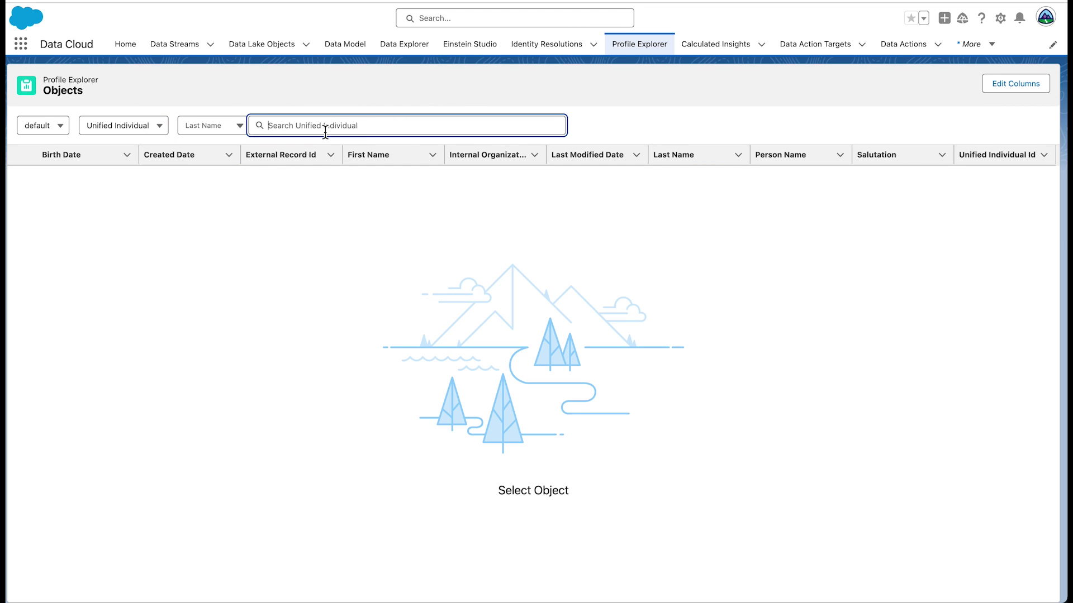
pyautogui.write('Stevenson')
pyautogui.press('Return')
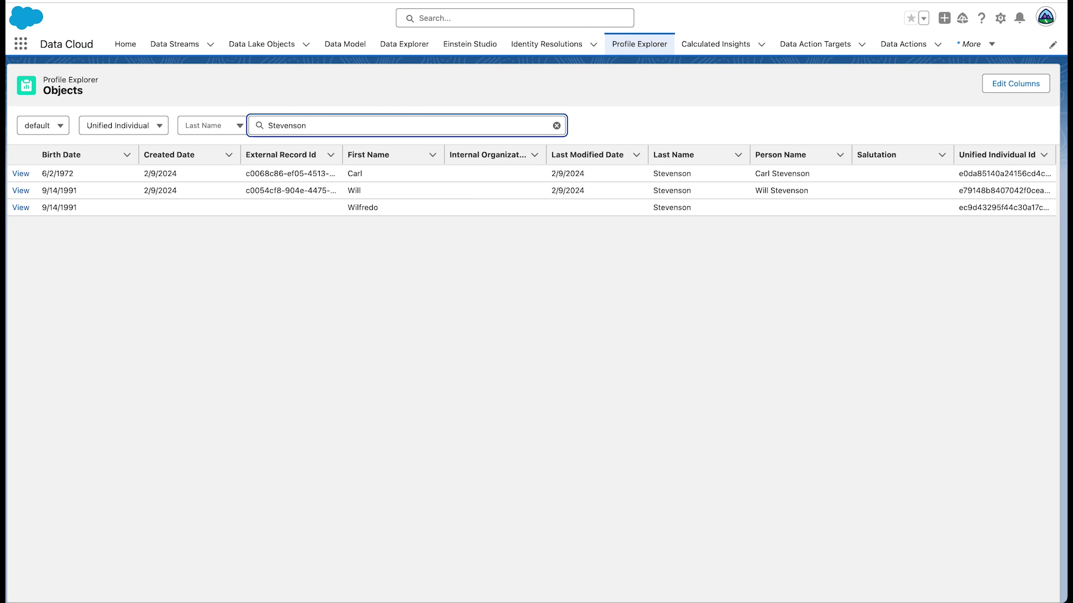
pyautogui.click(25, 178)
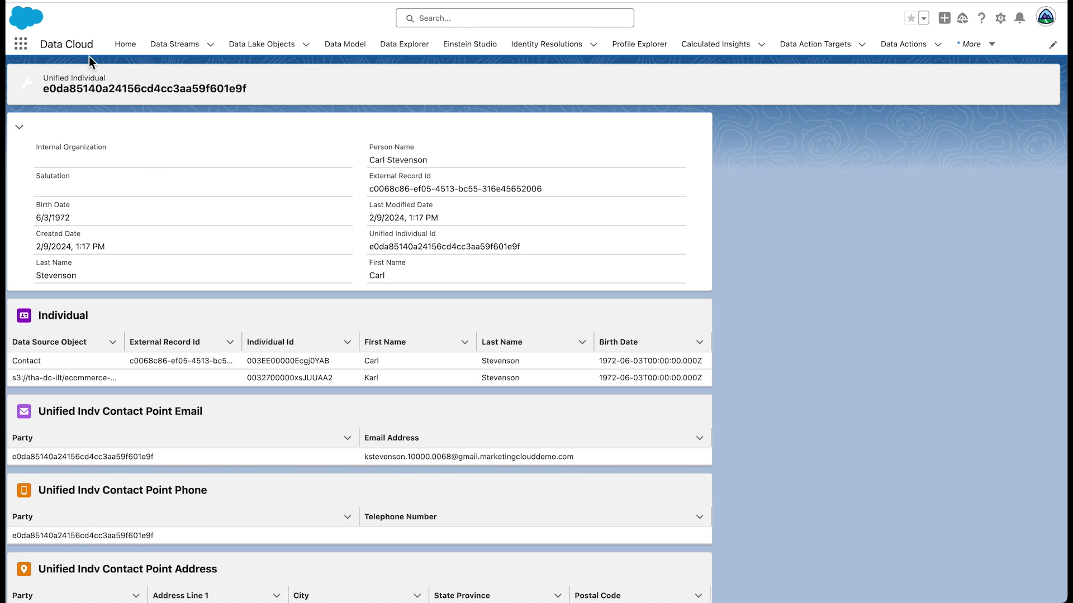
# - After reviewing the record's related lists, go back to the Profile Explorer search results
pyautogui.hotkey('alt', 'Left')
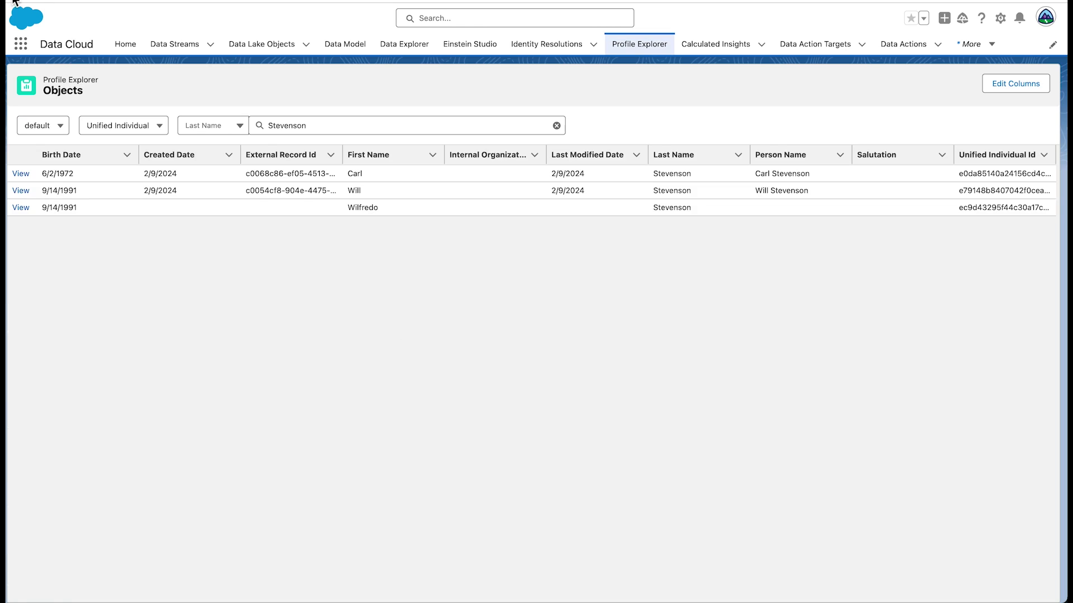